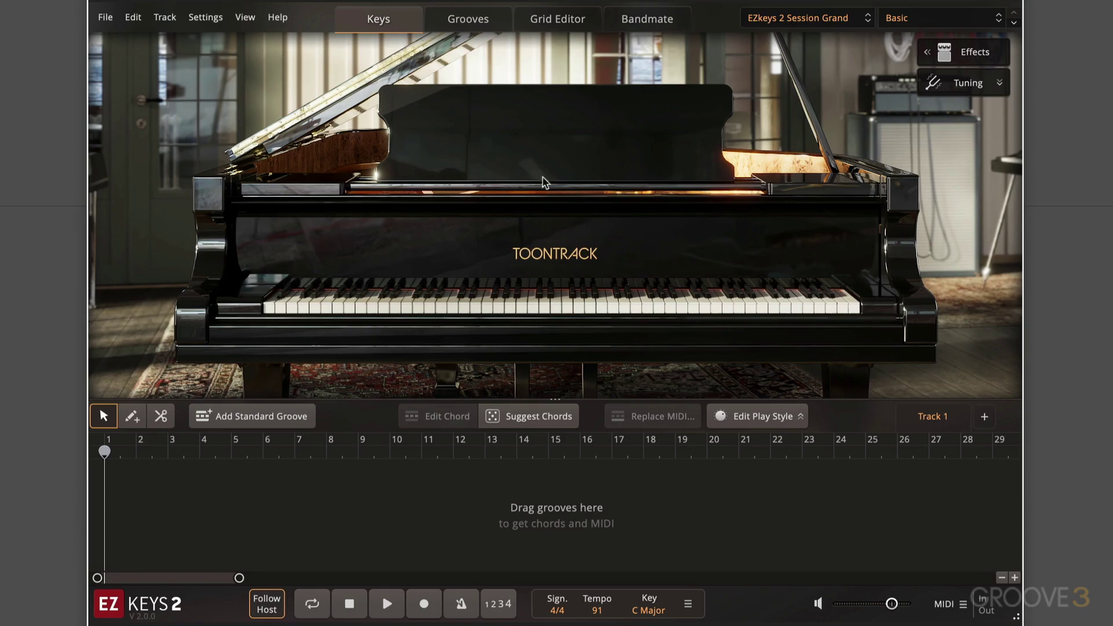
# Scroll through the list in the Grooves browser.
pyautogui.click(468, 19)
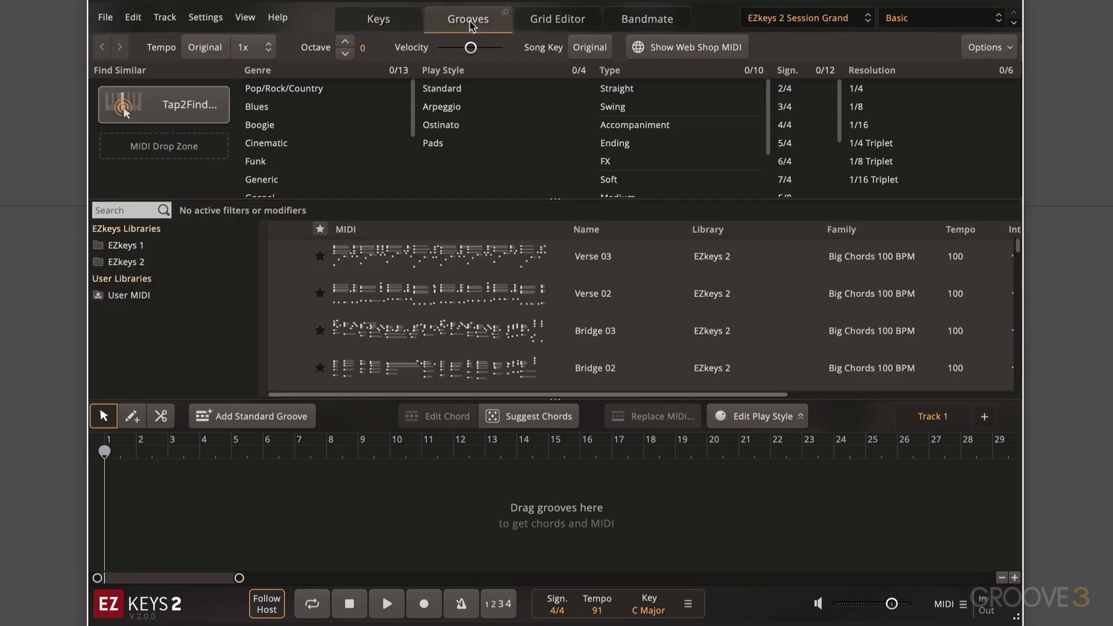
pyautogui.scroll(-1, 416, 268)
pyautogui.scroll(-5, 416, 268)
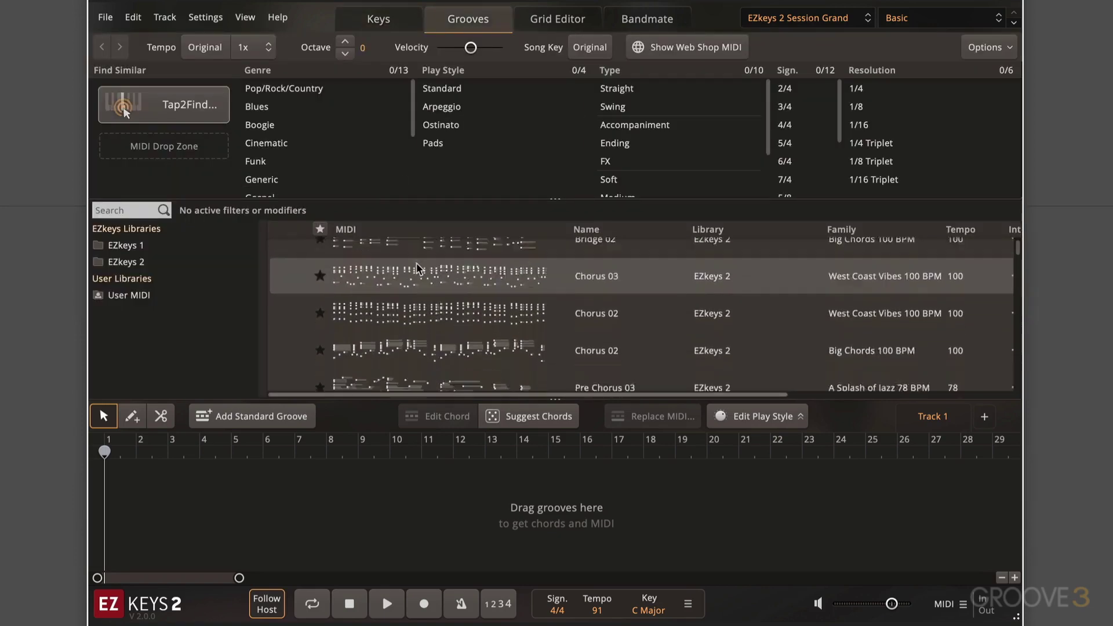
pyautogui.scroll(2, 418, 268)
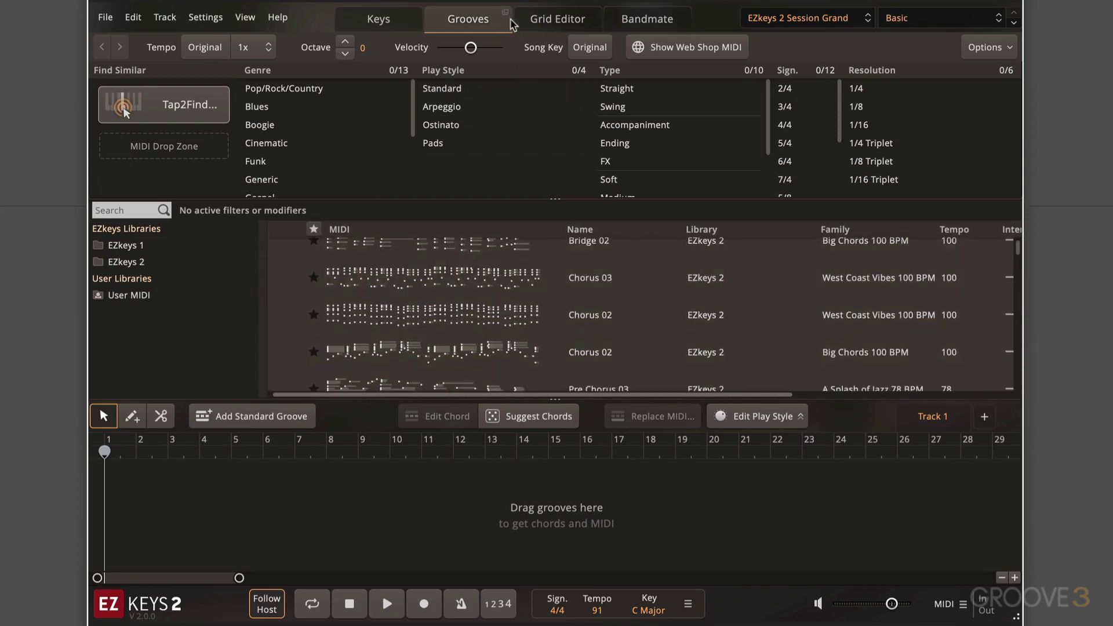
# Look over the Grid Editor, then bring up the Follow Bandmate page.
pyautogui.click(563, 23)
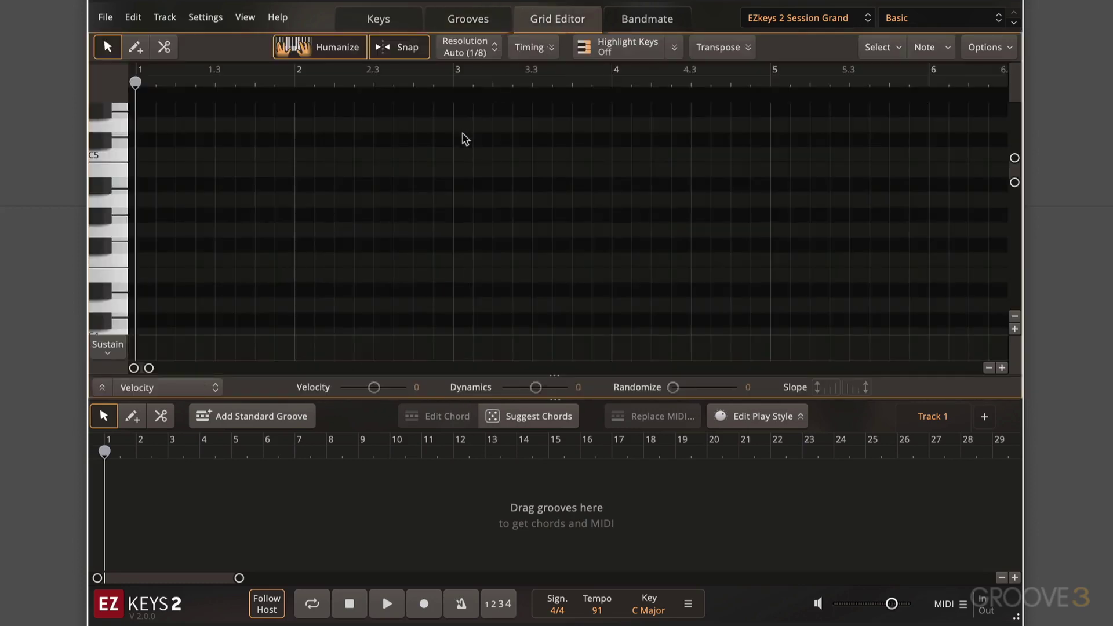
pyautogui.scroll(-2, 462, 136)
pyautogui.click(645, 20)
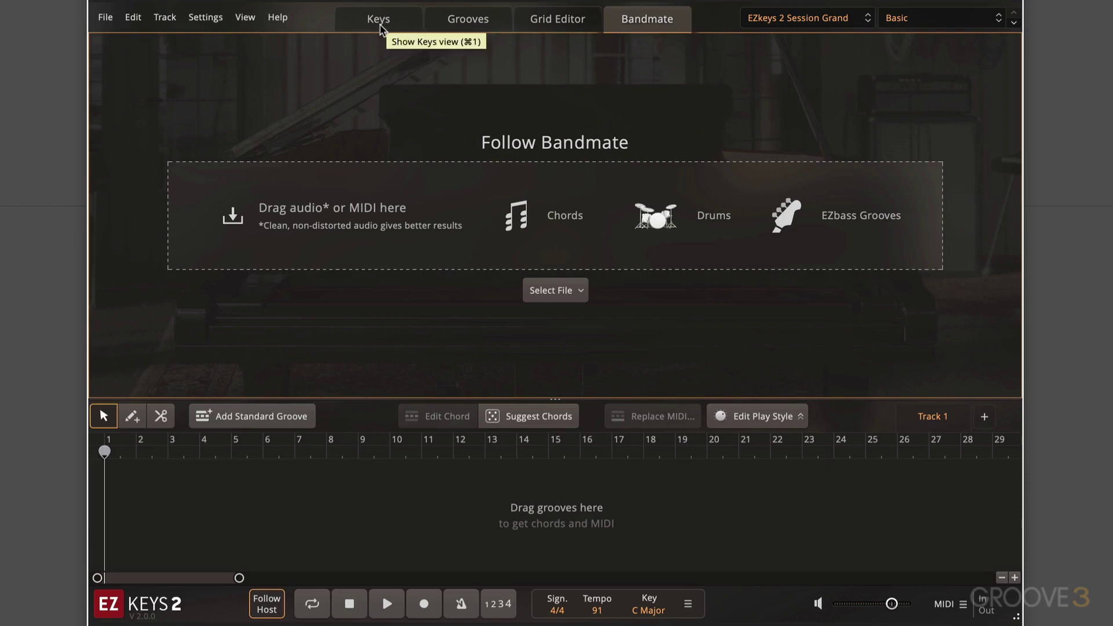
# From the Keys view, float the Grooves browser as its own window, then reattach it.
pyautogui.click(381, 27)
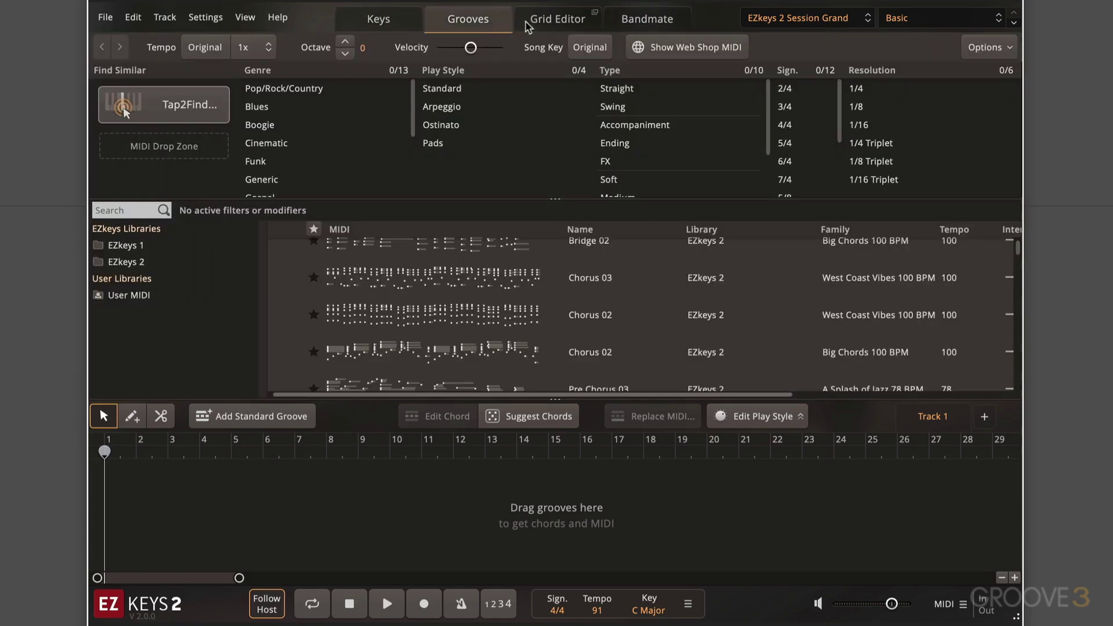
pyautogui.click(485, 24)
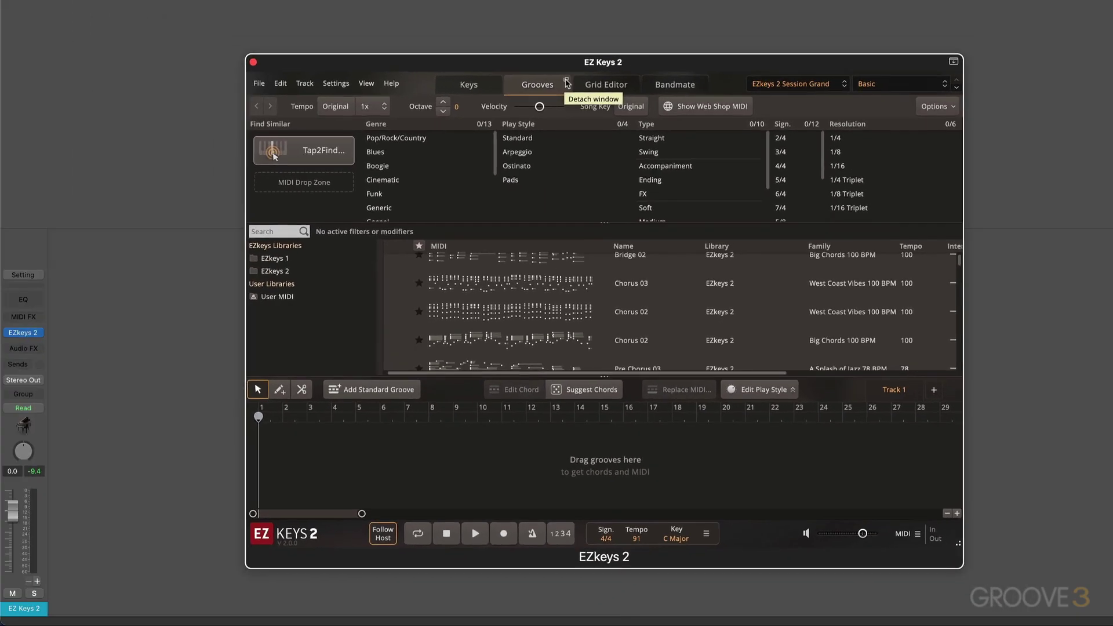
pyautogui.click(566, 82)
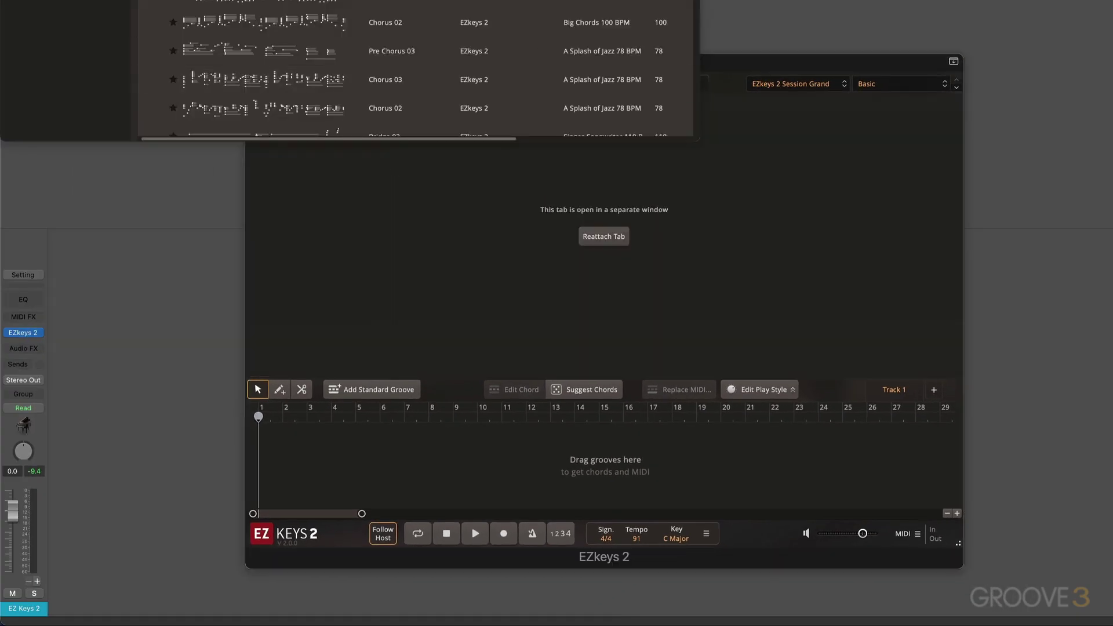
pyautogui.moveTo(399, 0); pyautogui.dragTo(715, 139)
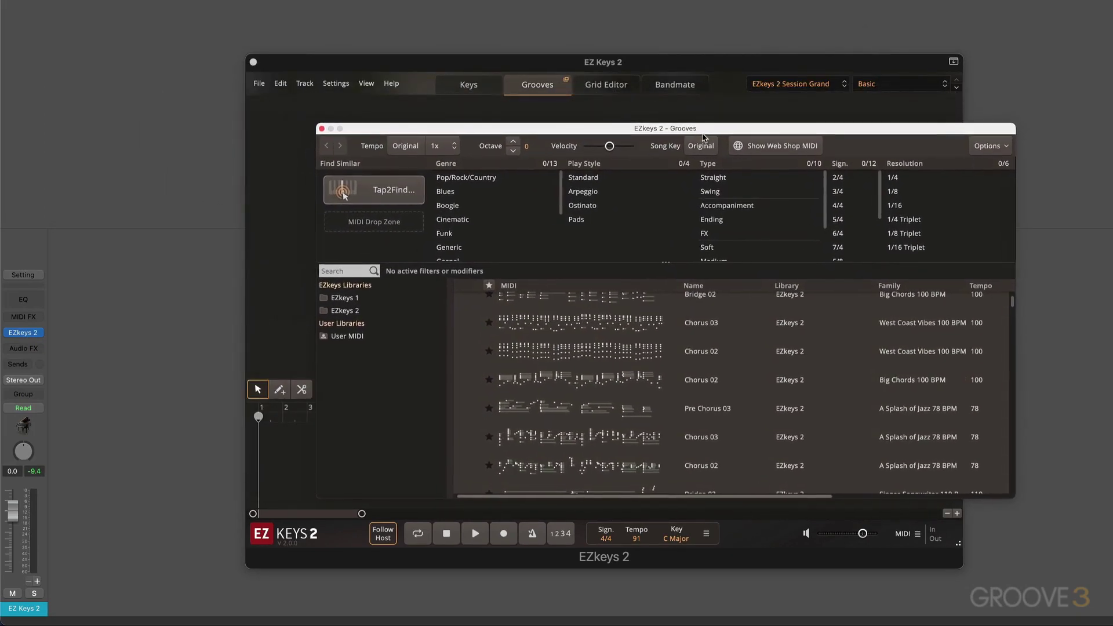
pyautogui.click(566, 81)
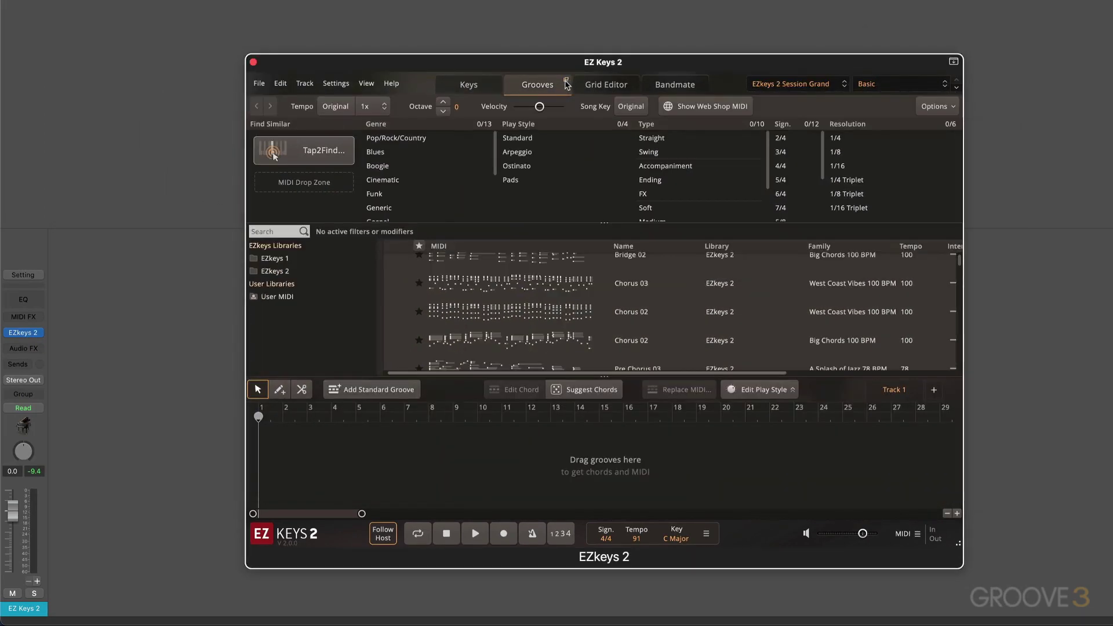
# Detach the groove browser again, move it right, and dock it back.
pyautogui.click(566, 80)
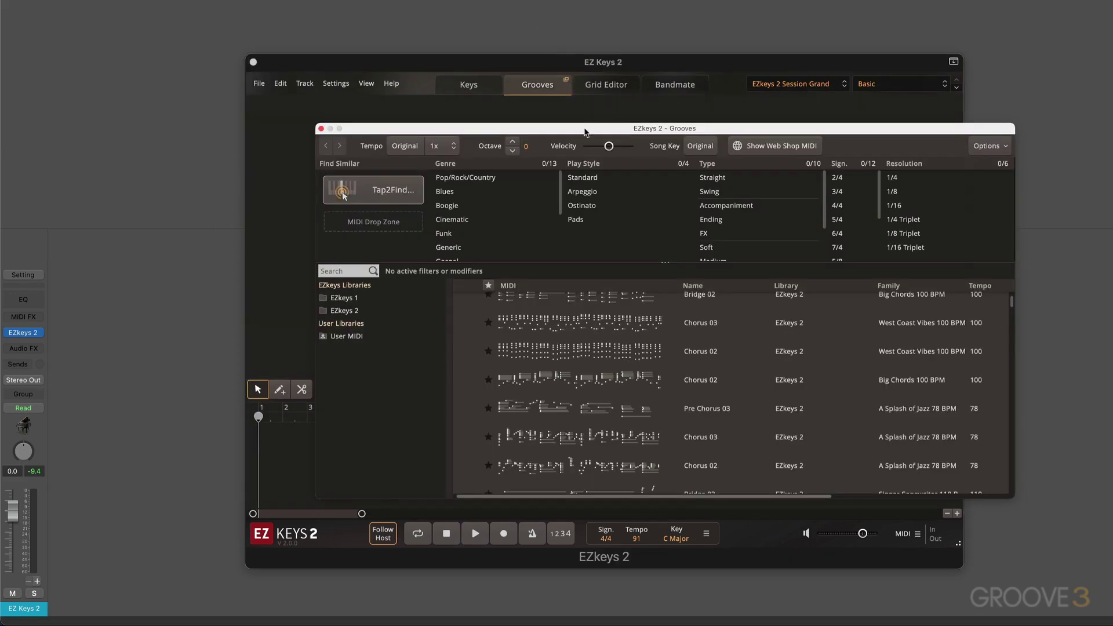
pyautogui.moveTo(584, 132); pyautogui.dragTo(934, 119)
pyautogui.click(603, 236)
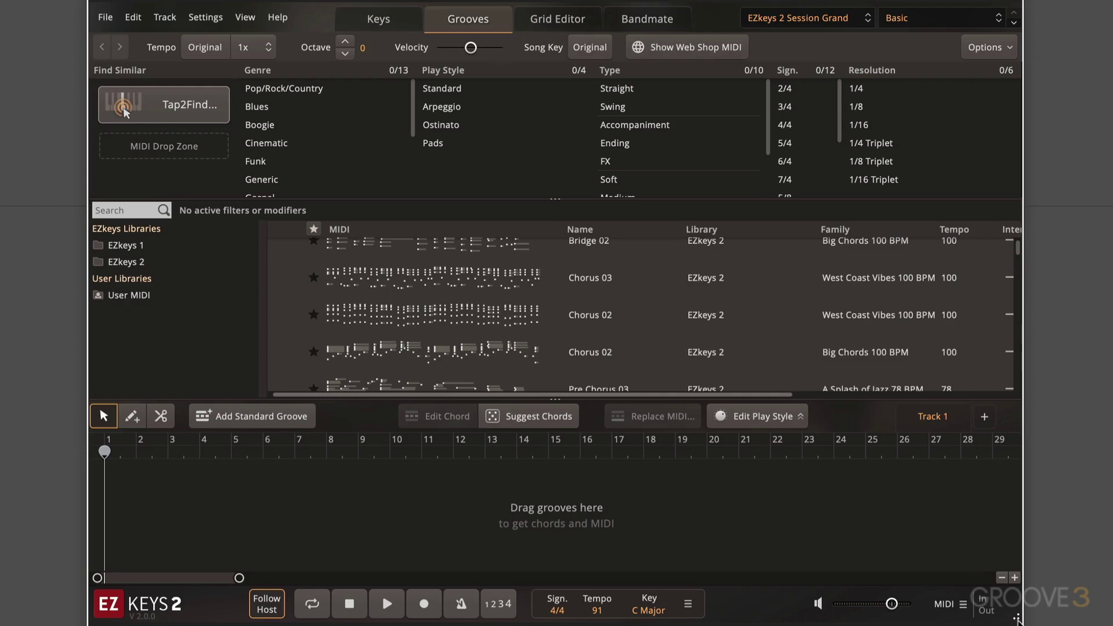
# Return to the Keys view, enlarge the plug-in window, and dismiss the keyboard focus notice.
pyautogui.click(383, 21)
pyautogui.moveTo(958, 545); pyautogui.dragTo(1016, 581)
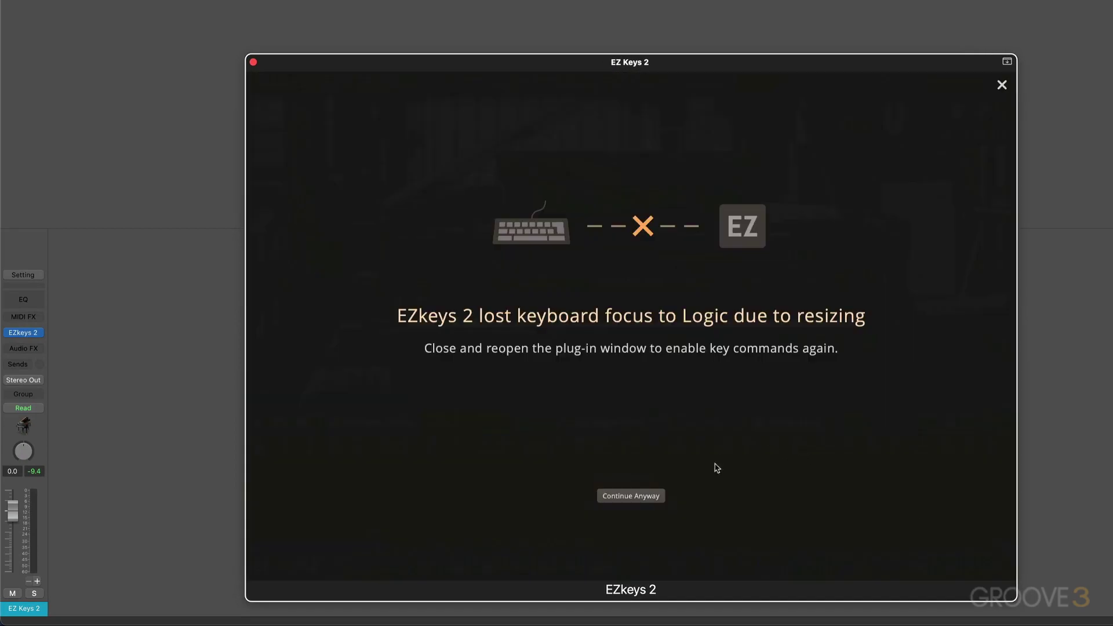
pyautogui.click(636, 496)
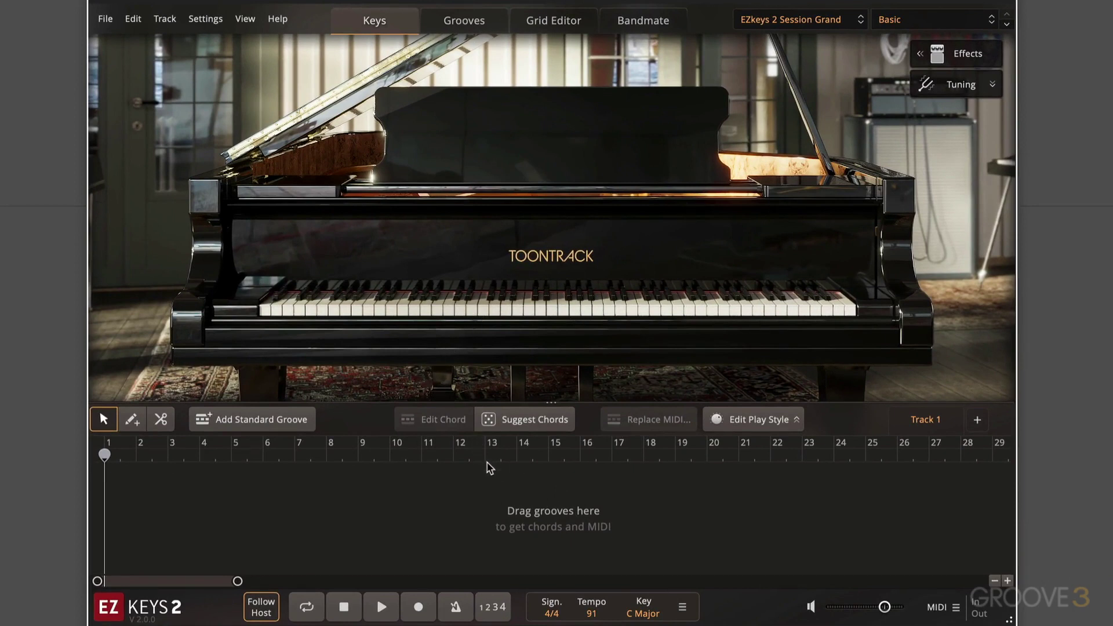
pyautogui.click(113, 22)
pyautogui.click(119, 23)
pyautogui.click(133, 21)
pyautogui.click(133, 21)
pyautogui.click(193, 21)
pyautogui.click(193, 21)
pyautogui.click(242, 21)
pyautogui.click(243, 21)
pyautogui.click(506, 310)
pyautogui.click(506, 301)
pyautogui.click(507, 298)
pyautogui.click(506, 310)
# Enable Transform Velocity in the General settings' MIDI Input tab.
pyautogui.click(217, 23)
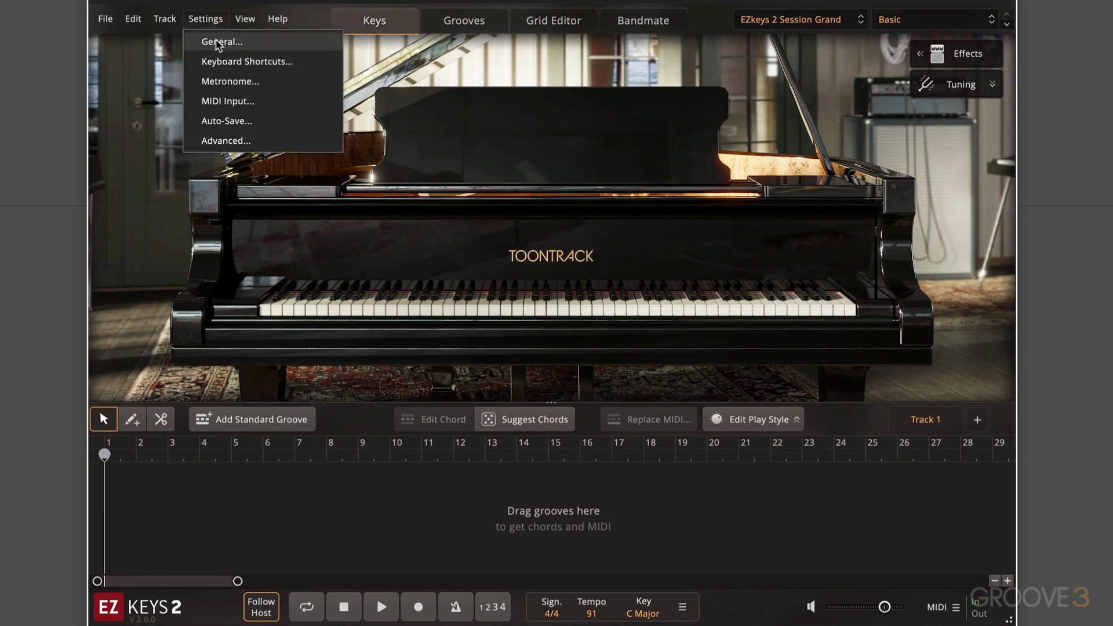
pyautogui.click(218, 43)
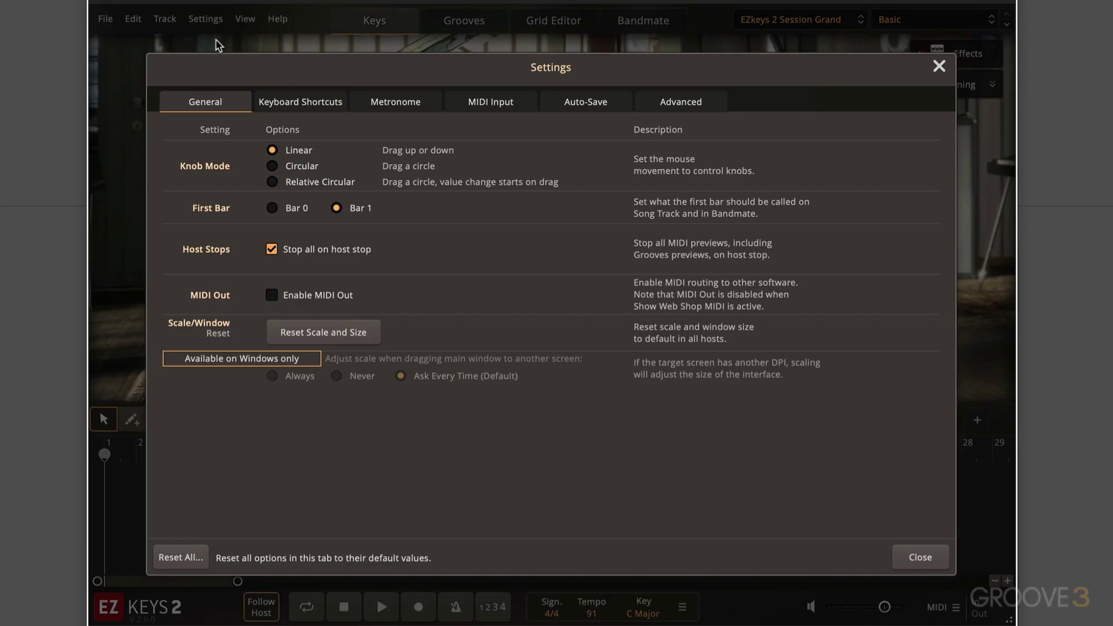
pyautogui.click(504, 106)
pyautogui.click(380, 152)
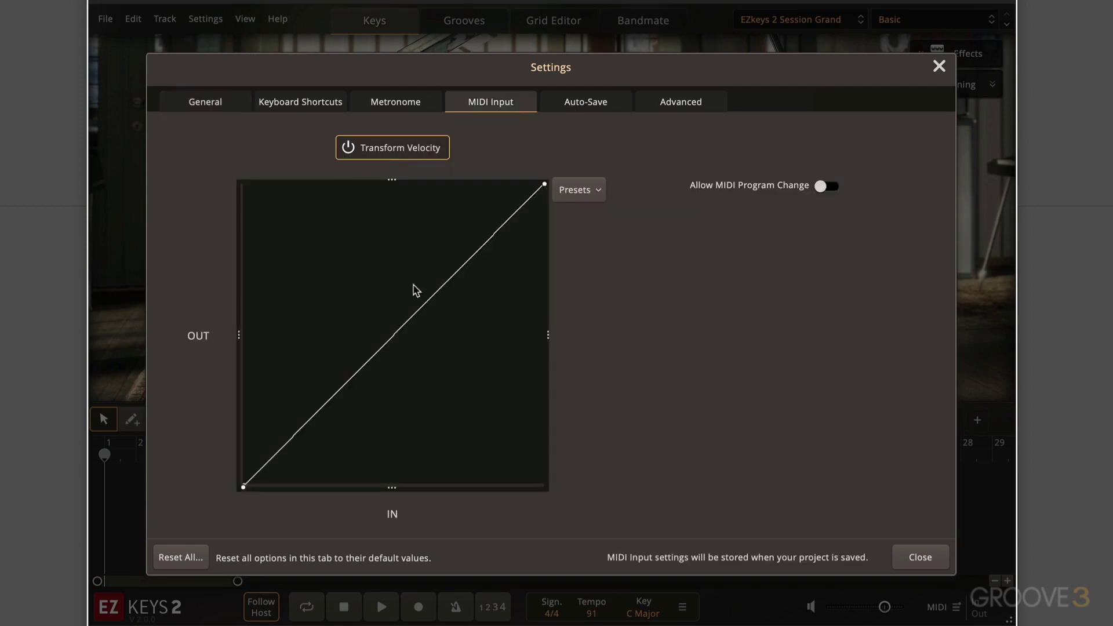
# Bend the velocity curve upward, then reset it to a straight line via Presets > Reset.
pyautogui.moveTo(462, 268); pyautogui.dragTo(431, 307)
pyautogui.click(593, 192)
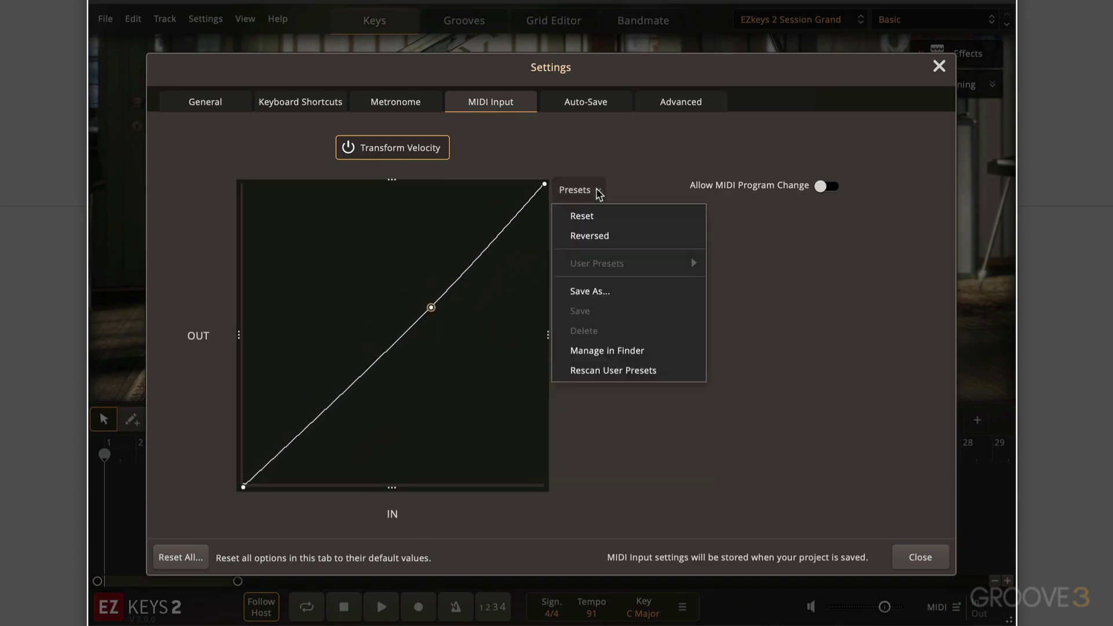
pyautogui.click(605, 222)
pyautogui.click(591, 190)
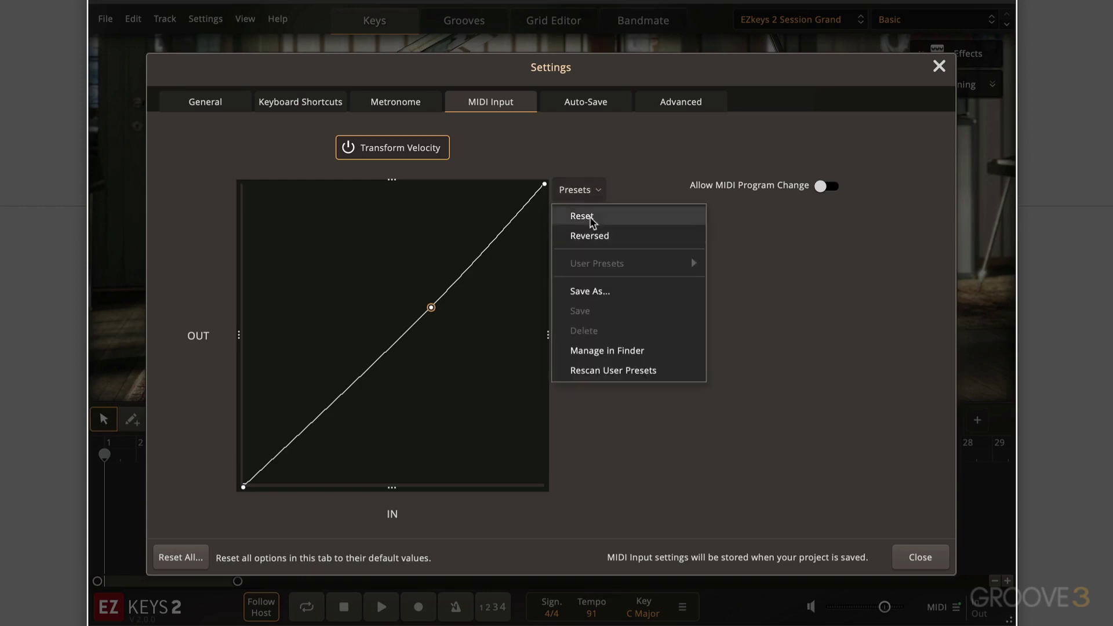
pyautogui.click(592, 220)
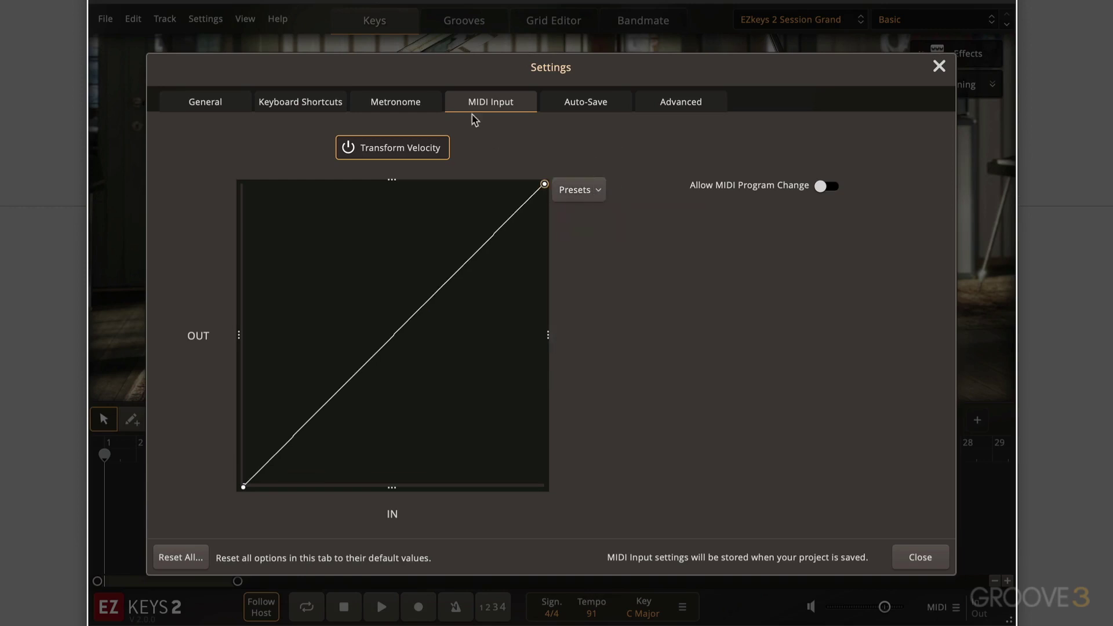
# Close Settings and show the instrument library list with Session Grand checked.
pyautogui.click(939, 67)
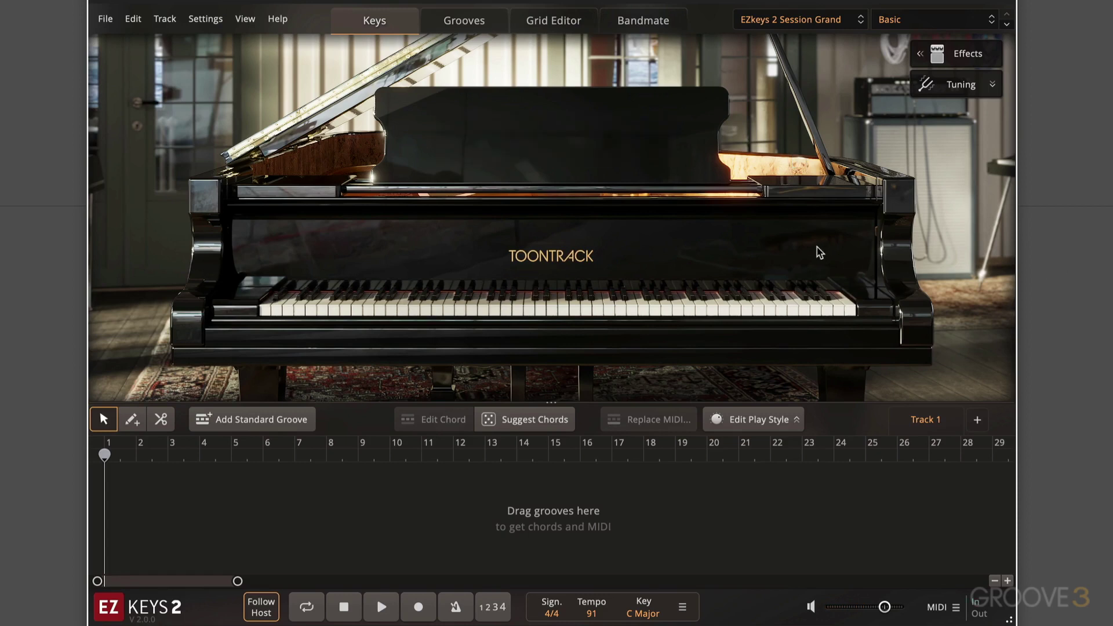
pyautogui.click(831, 23)
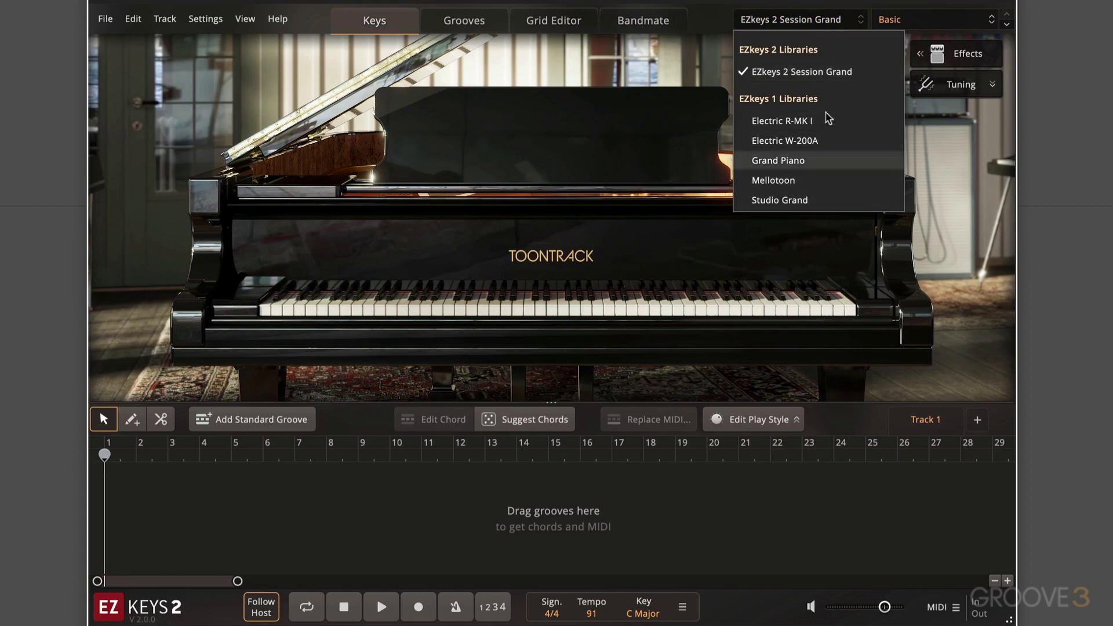
# Switch the Session Grand from Basic to the Jazz Lounge preset.
pyautogui.click(944, 21)
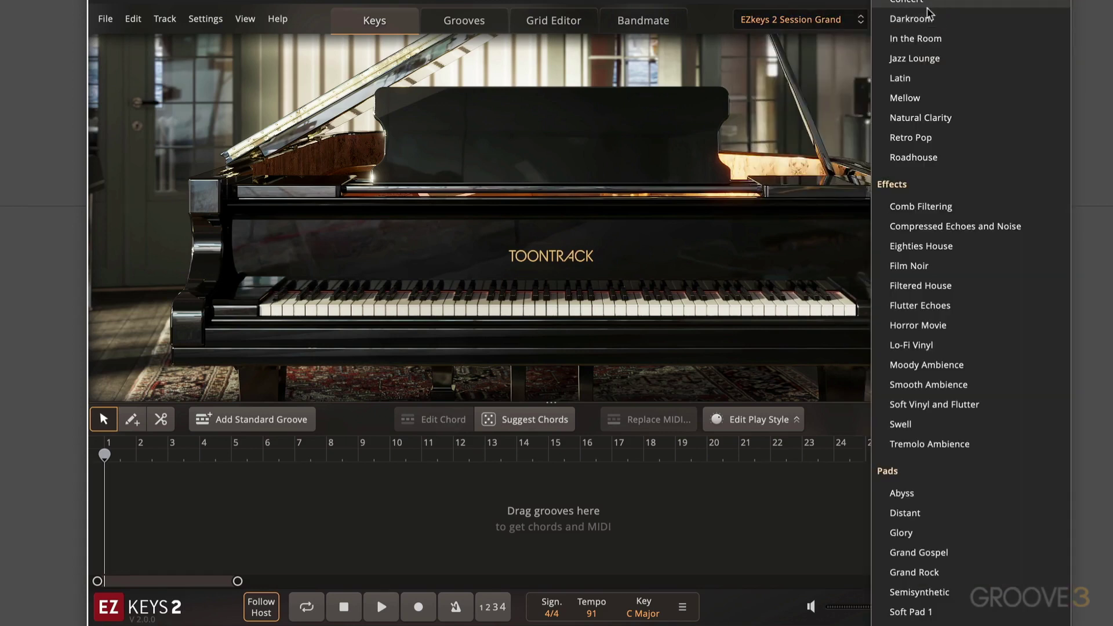
pyautogui.click(921, 58)
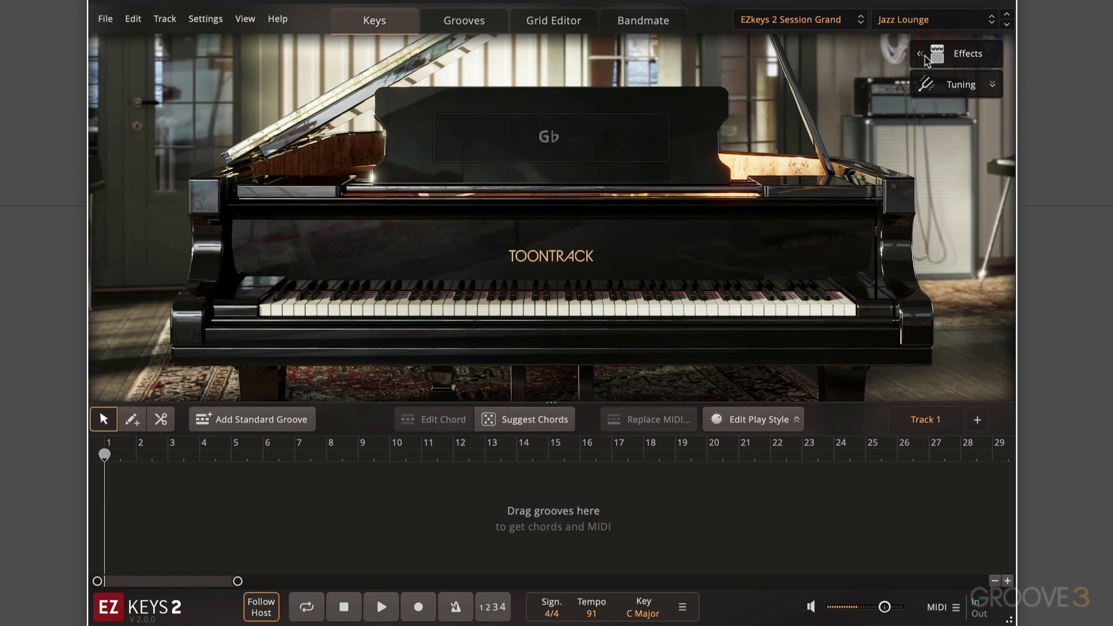
# Raise Jazz Lounge's reverb level, set reverb time to 6.5% and hammer noise to 14.5%.
pyautogui.click(921, 57)
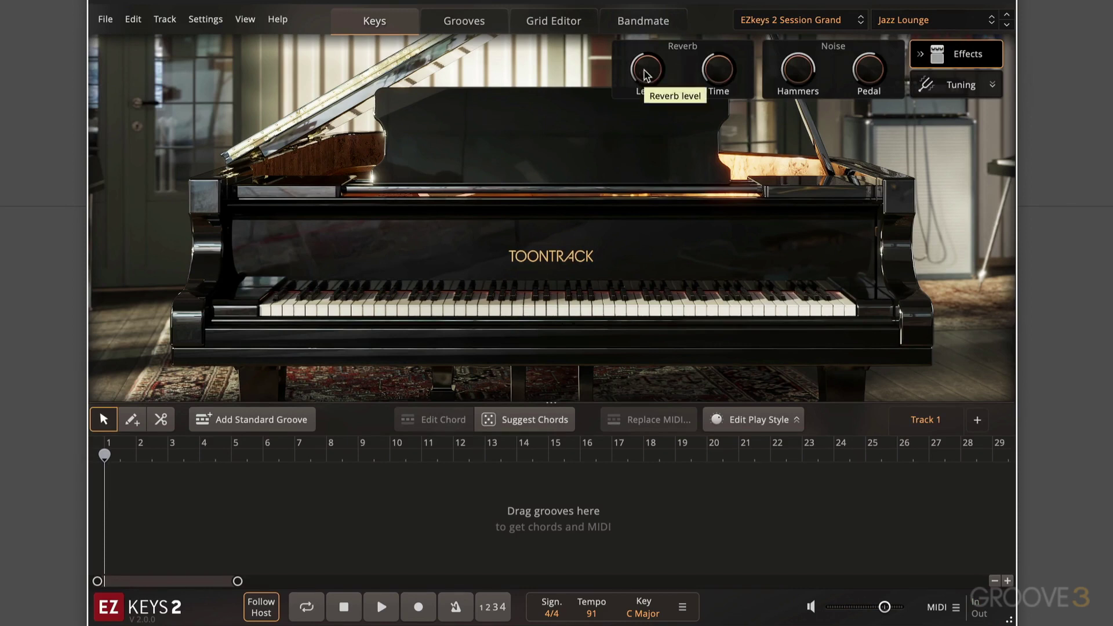
pyautogui.moveTo(643, 74); pyautogui.dragTo(652, 54)
pyautogui.moveTo(712, 72); pyautogui.dragTo(726, 32)
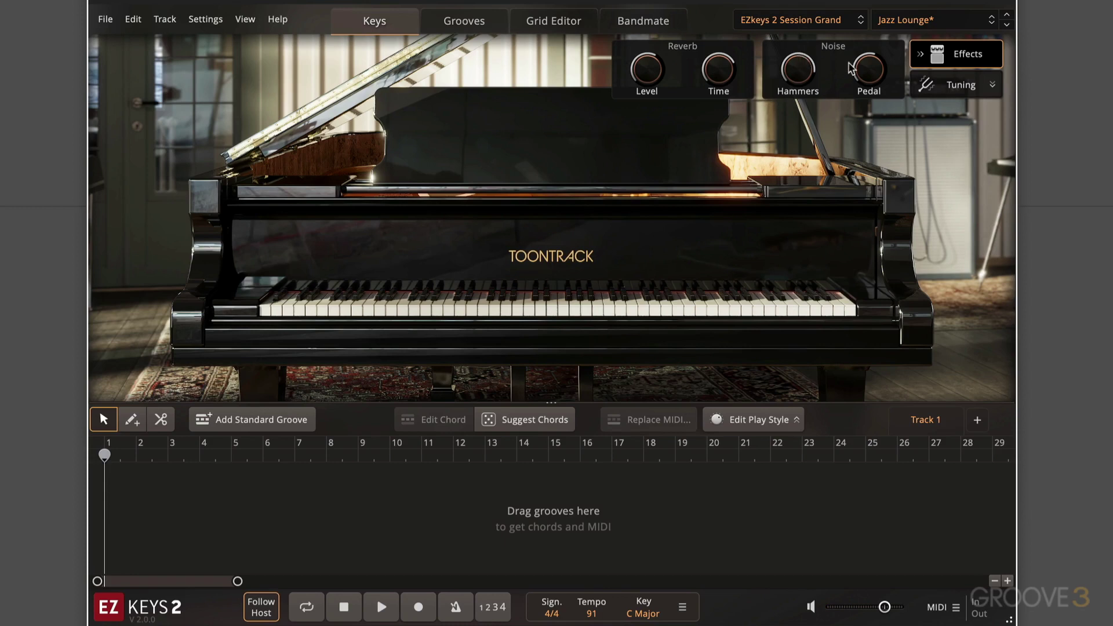
pyautogui.moveTo(731, 55); pyautogui.dragTo(697, 168)
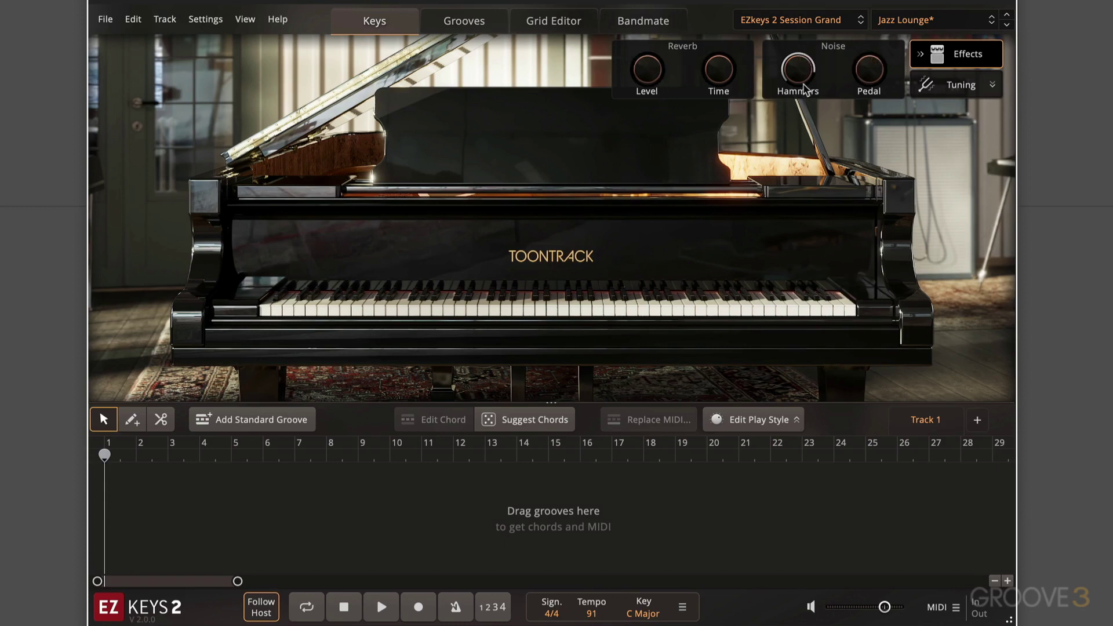
pyautogui.moveTo(794, 75)
pyautogui.mouseDown()
pyautogui.moveTo(781, 210)
pyautogui.moveTo(811, 74)
pyautogui.mouseUp()
pyautogui.click(869, 70)
# Load Horror Movie and set delay repeats 55%, delay time 44%, reverb modulation 57.5%.
pyautogui.click(920, 22)
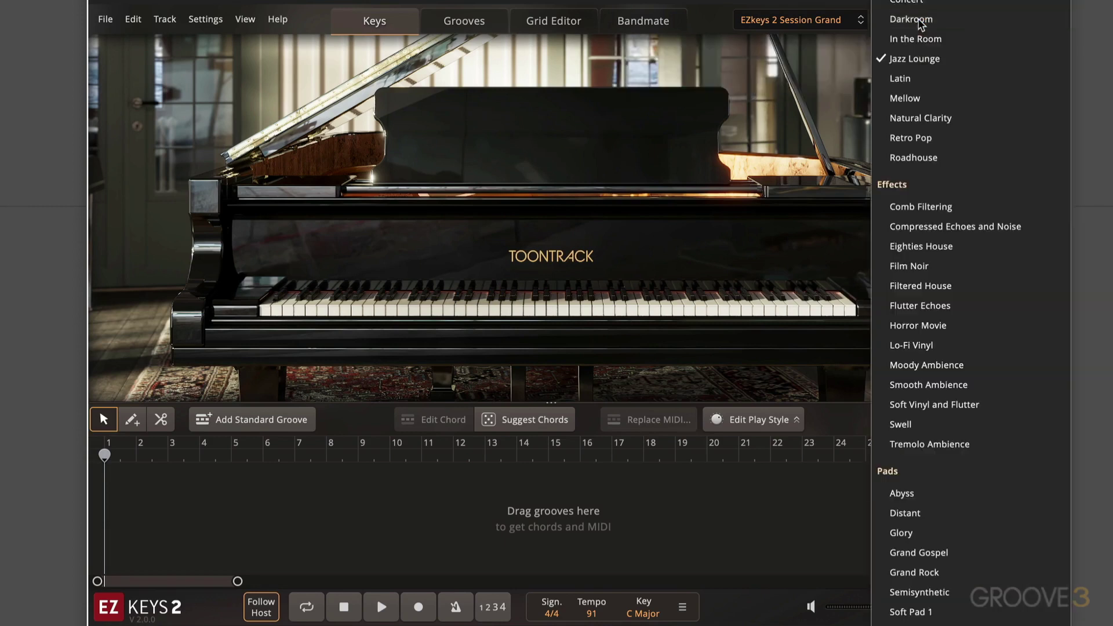
pyautogui.click(933, 325)
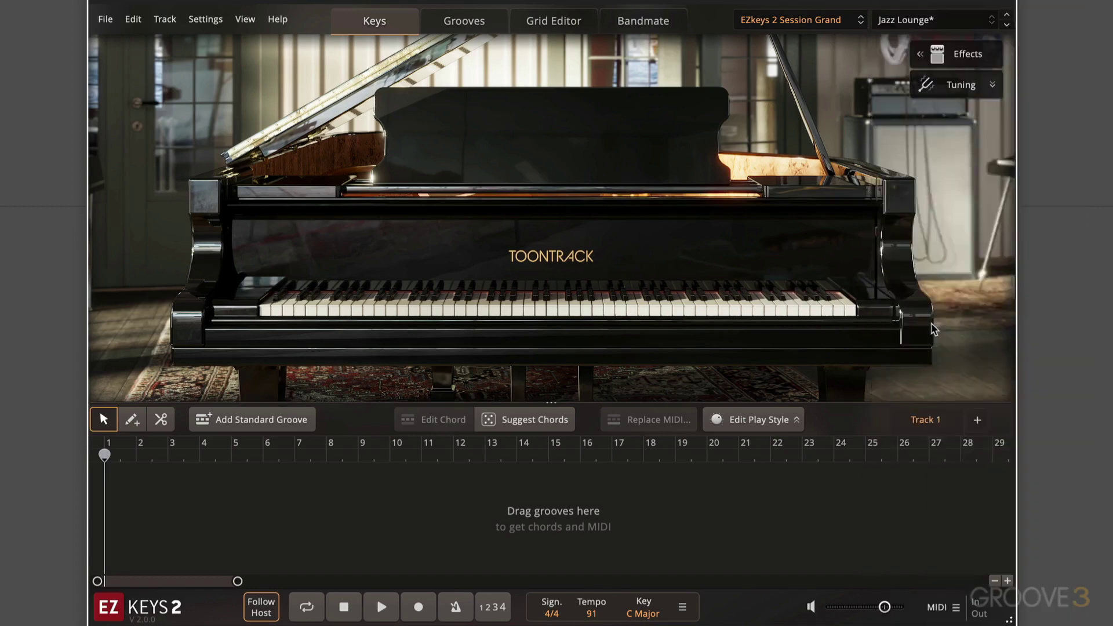
pyautogui.click(921, 58)
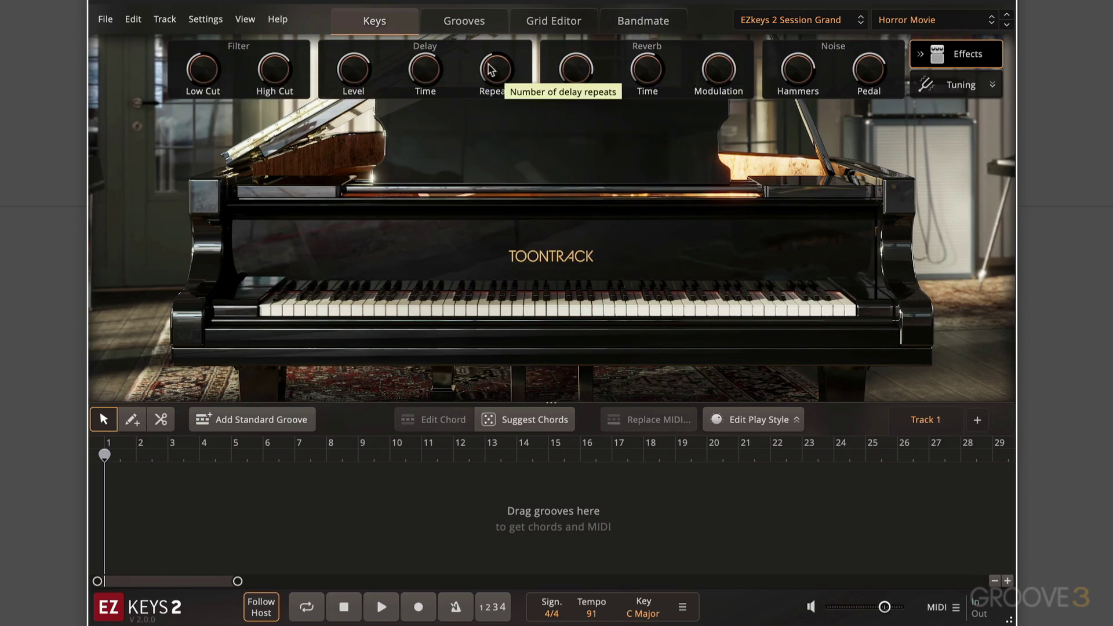
pyautogui.moveTo(496, 69); pyautogui.dragTo(497, 65)
pyautogui.moveTo(426, 71); pyautogui.dragTo(412, 87)
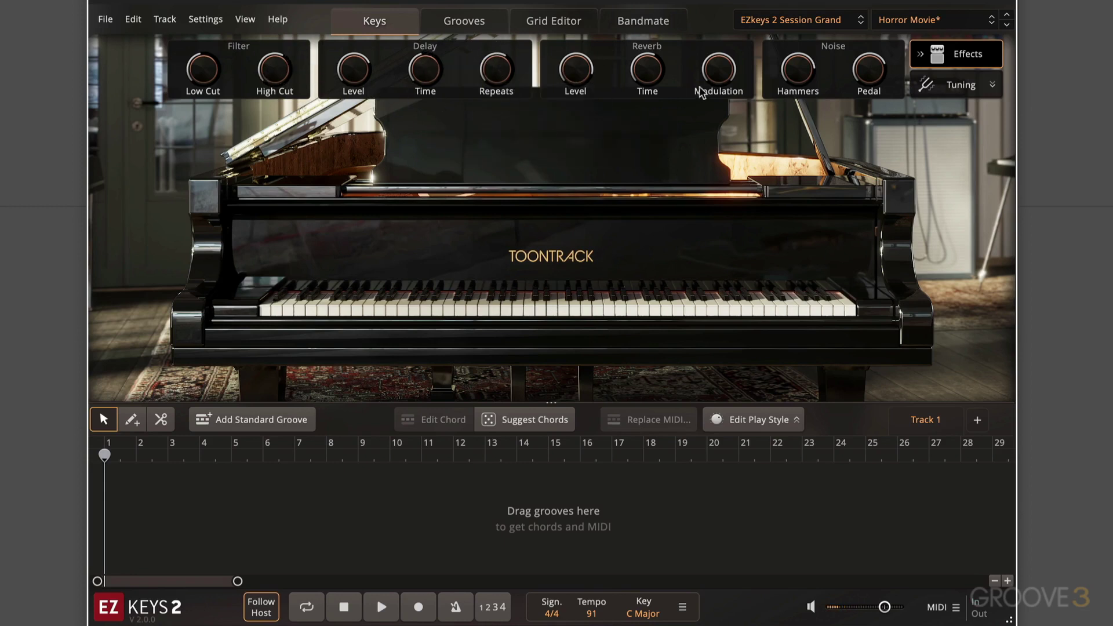
pyautogui.moveTo(724, 67); pyautogui.dragTo(698, 112)
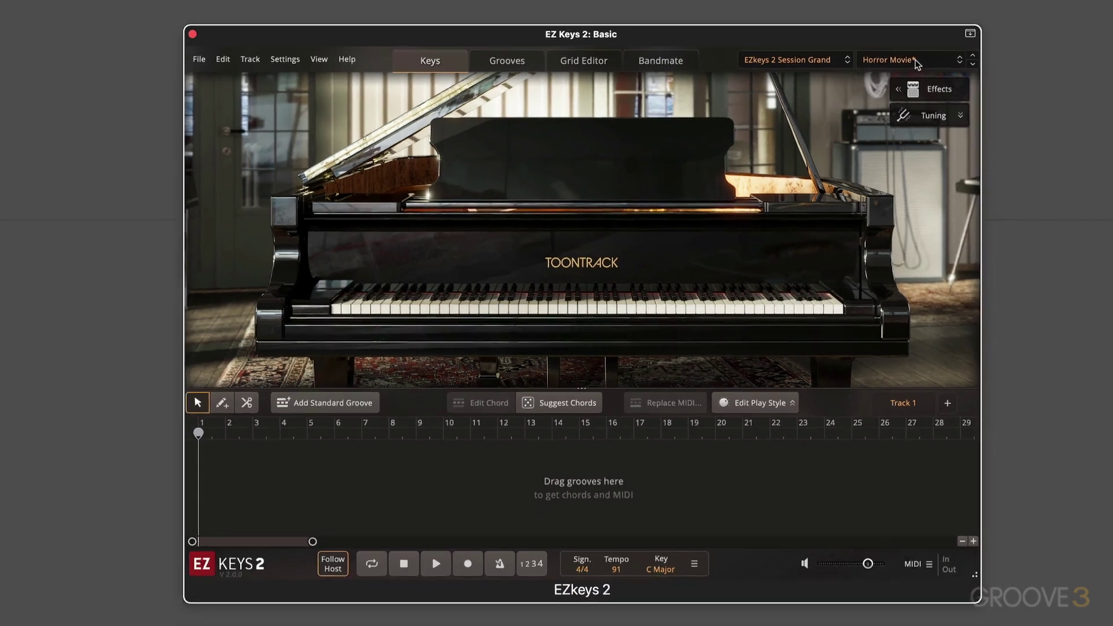
# Load Close Room 2 from Raw Sounds > Mic Level Control - Stereo.
pyautogui.click(927, 20)
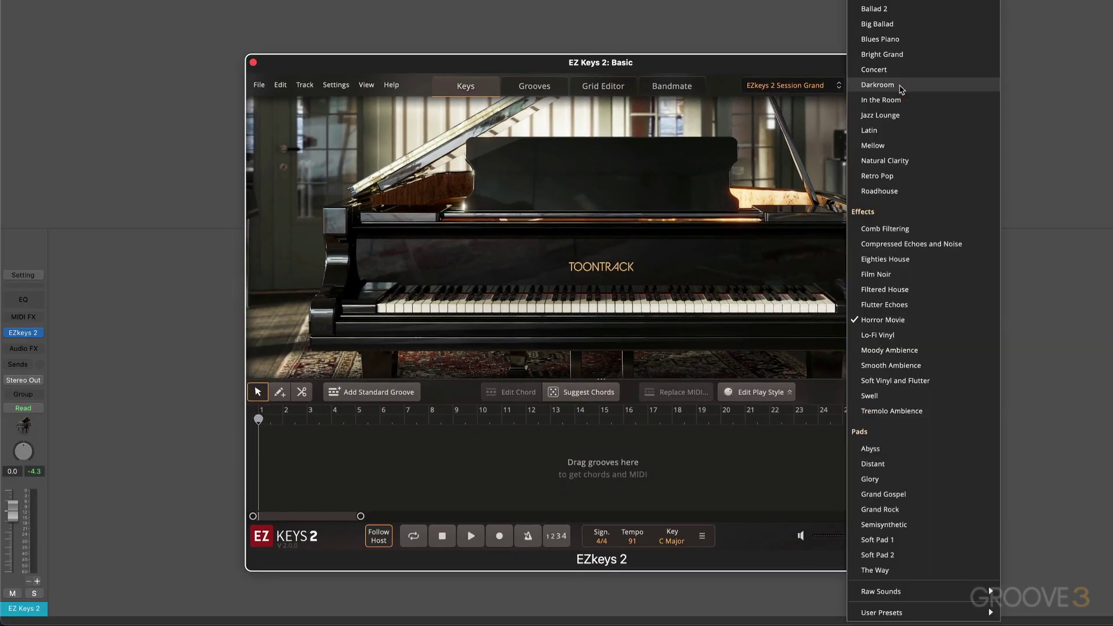
pyautogui.moveTo(888, 597)
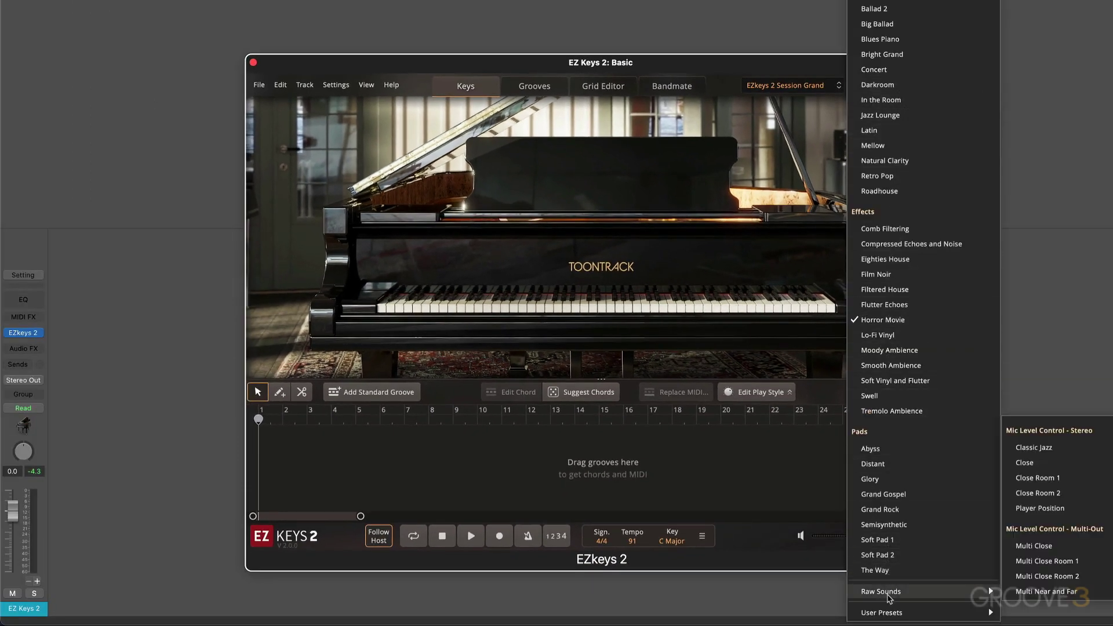
pyautogui.click(1035, 493)
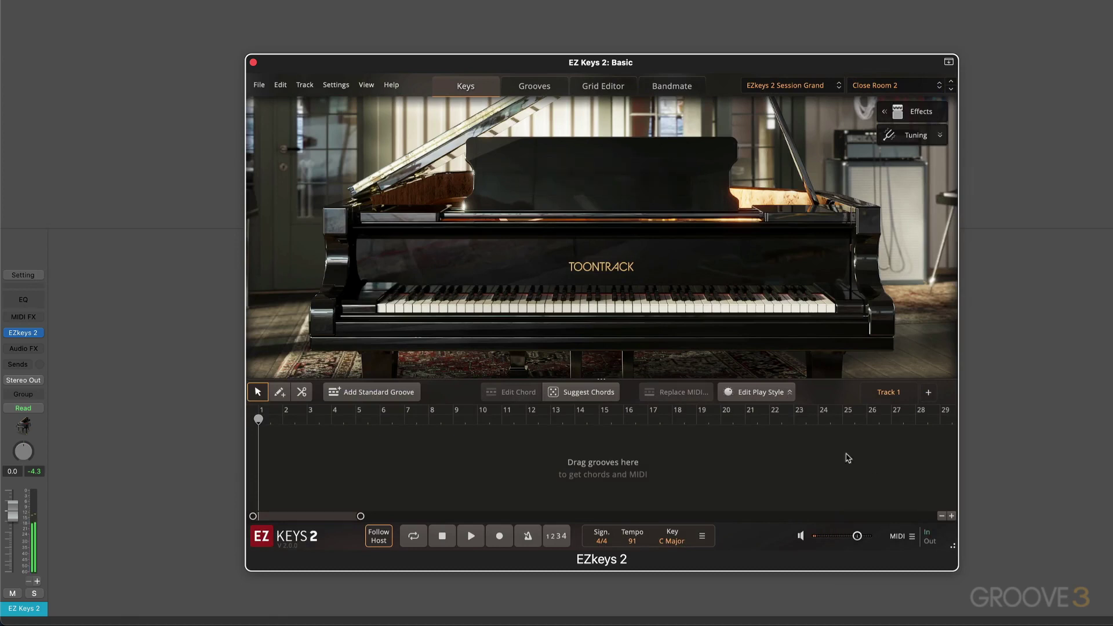
# Add three aux channels in Logic's mixer and load the Multi Close Room 2 raw preset.
pyautogui.click(36, 581)
pyautogui.click(37, 582)
pyautogui.click(37, 581)
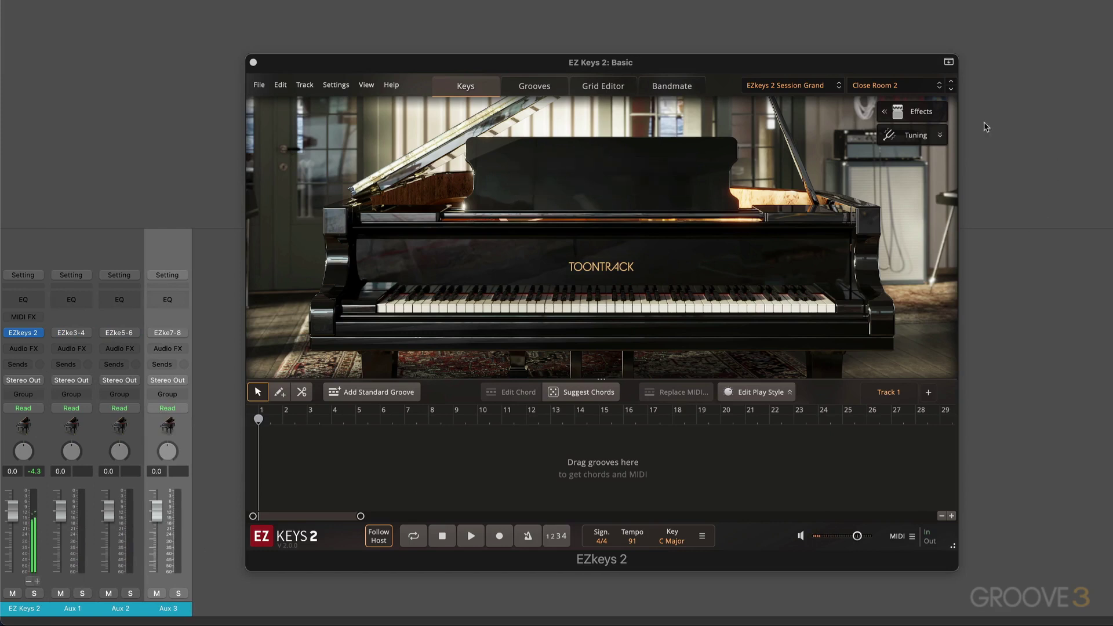
pyautogui.click(901, 89)
pyautogui.moveTo(895, 592)
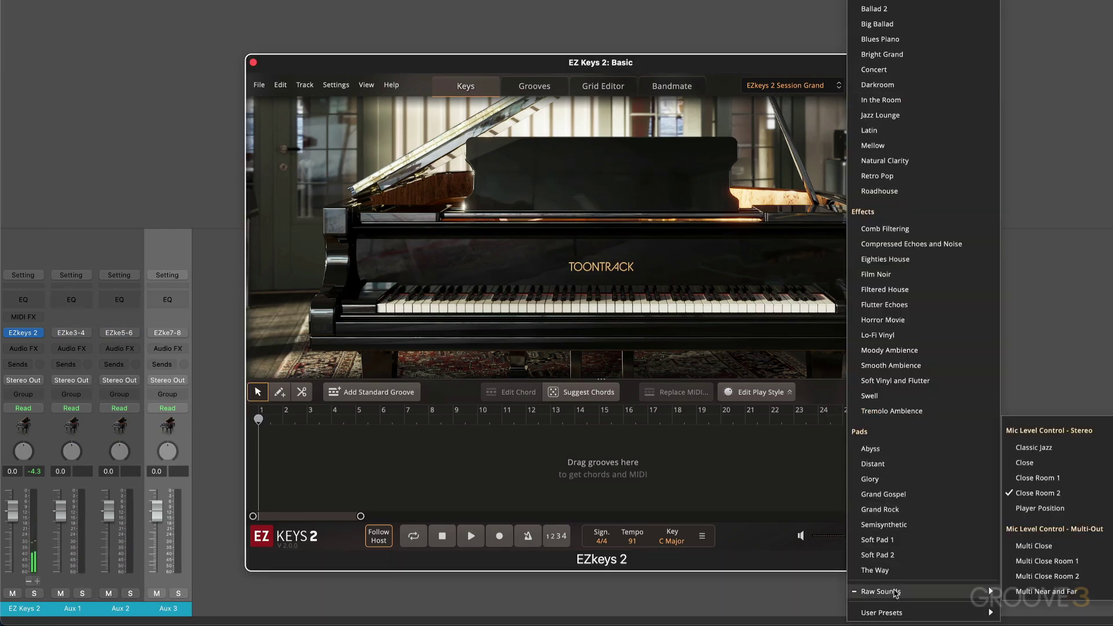
pyautogui.click(1047, 575)
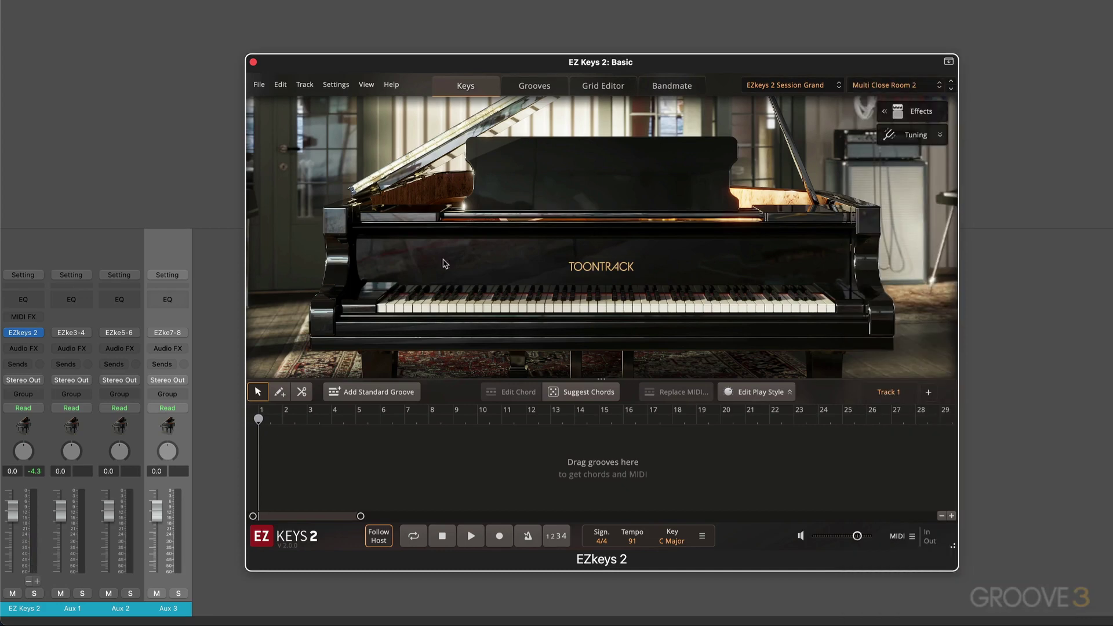
# Solo Aux 1, Aux 2, Aux 3 and the main channel in turn, then show tuning controls.
pyautogui.click(82, 594)
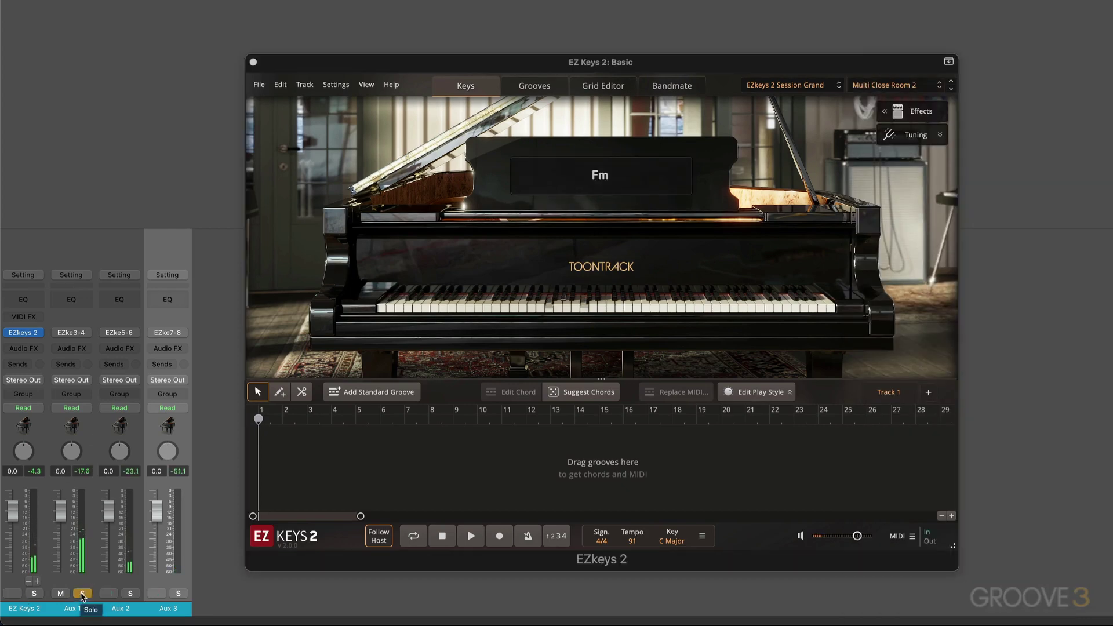
pyautogui.click(82, 593)
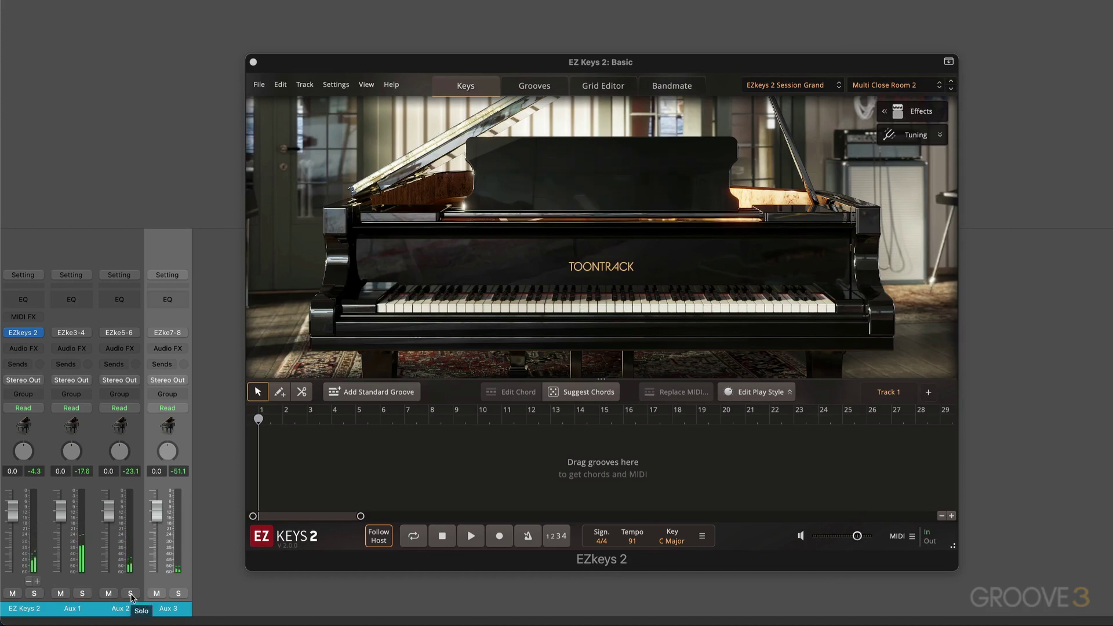
pyautogui.click(130, 594)
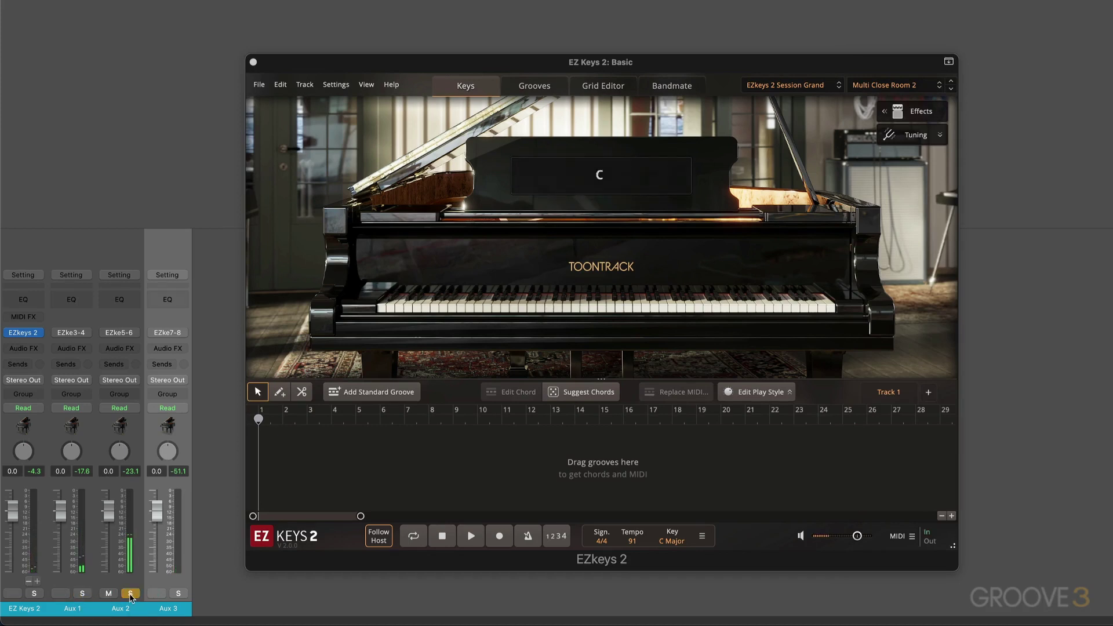
pyautogui.click(130, 594)
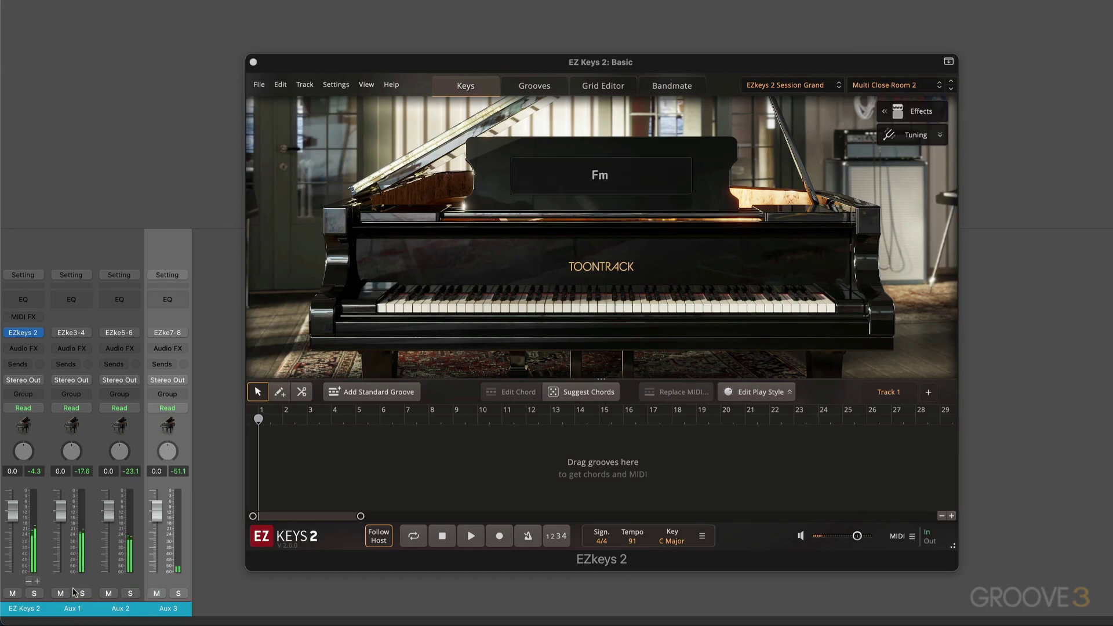
pyautogui.click(177, 594)
pyautogui.click(178, 594)
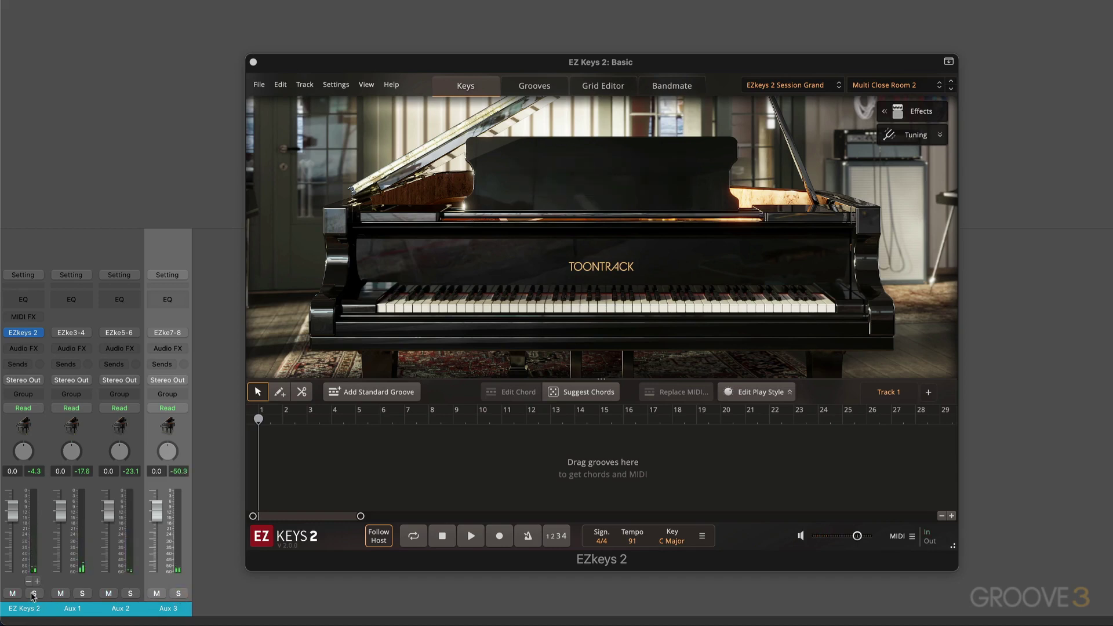
pyautogui.click(34, 594)
pyautogui.click(34, 593)
pyautogui.click(940, 136)
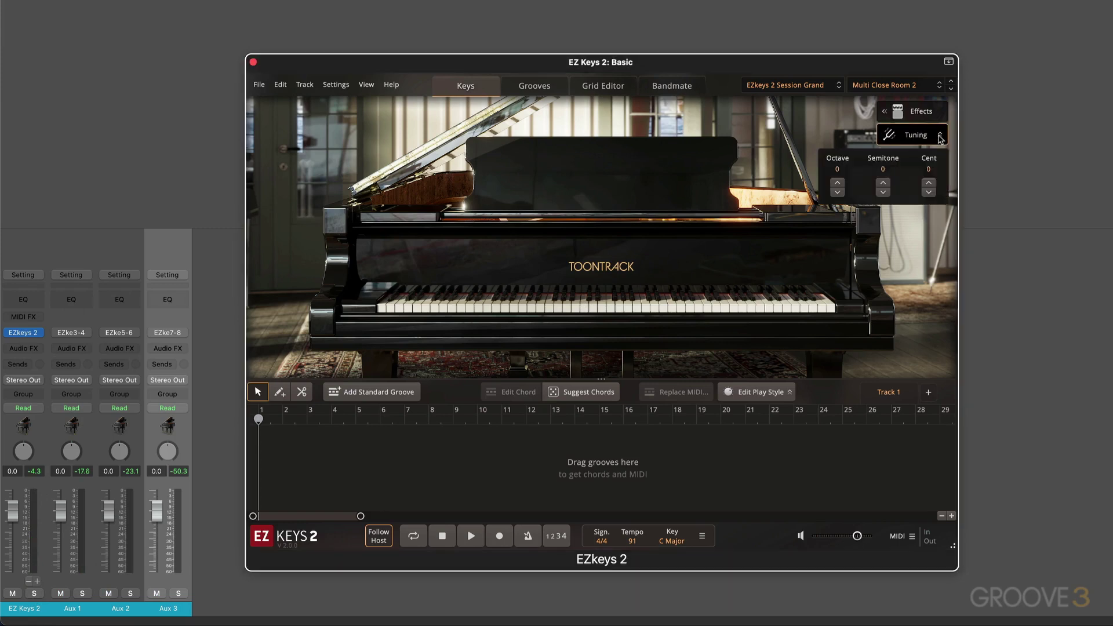